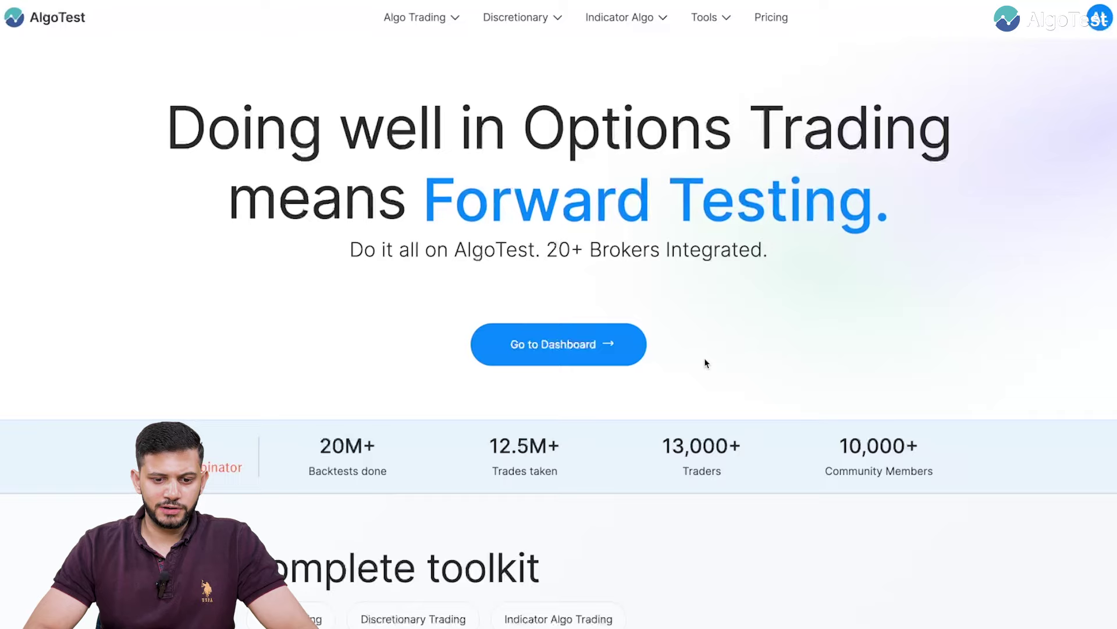
# From the dashboard's saved strategies, open NIFTY Thu/Wed for editing.
pyautogui.click(564, 349)
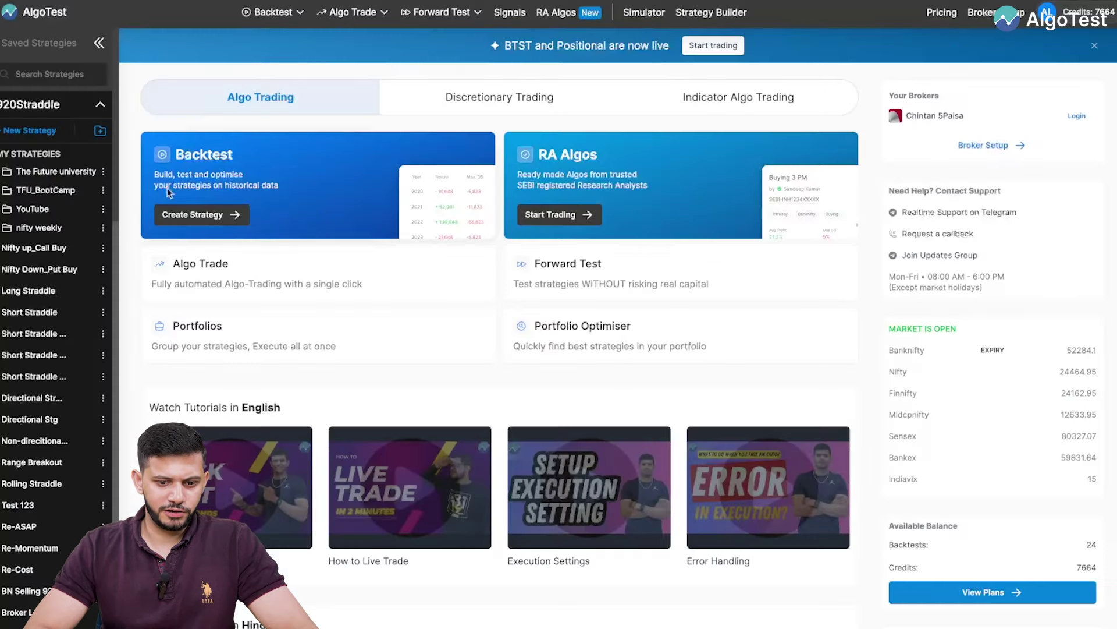
pyautogui.scroll(-2, 39, 285)
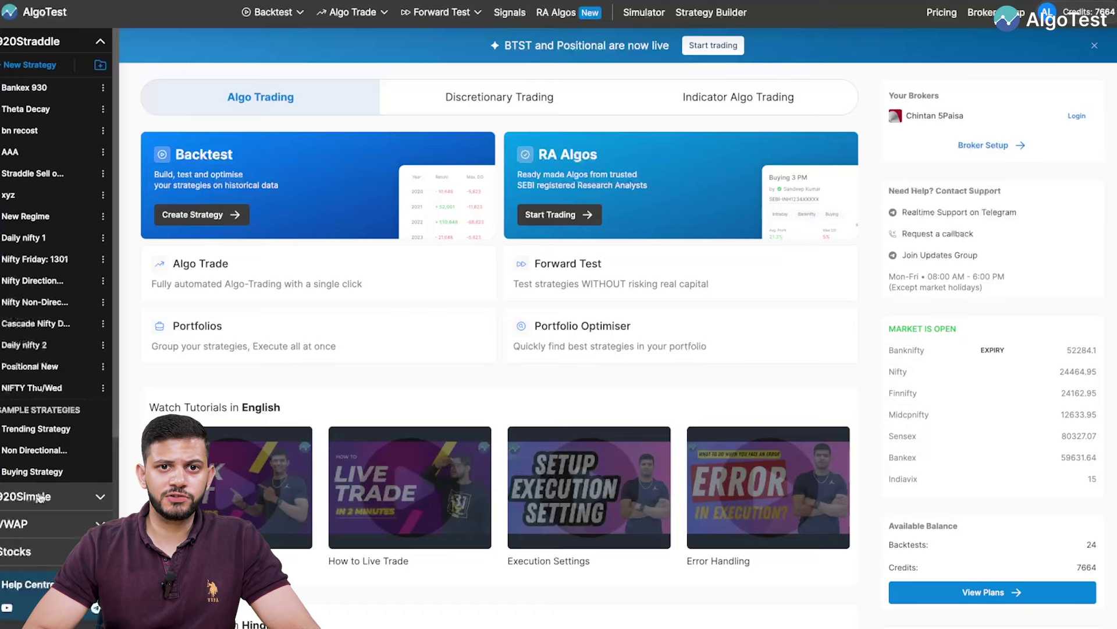
pyautogui.click(41, 391)
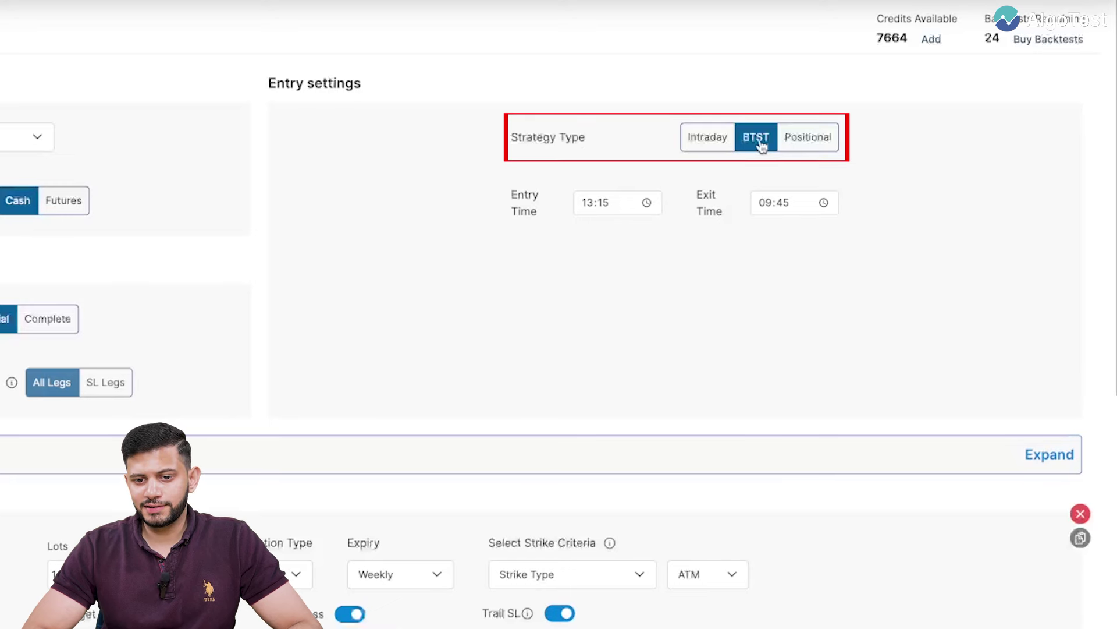
# Keep the strategy type as BTST and change the backtest start date to 01/01/2023.
pyautogui.click(709, 144)
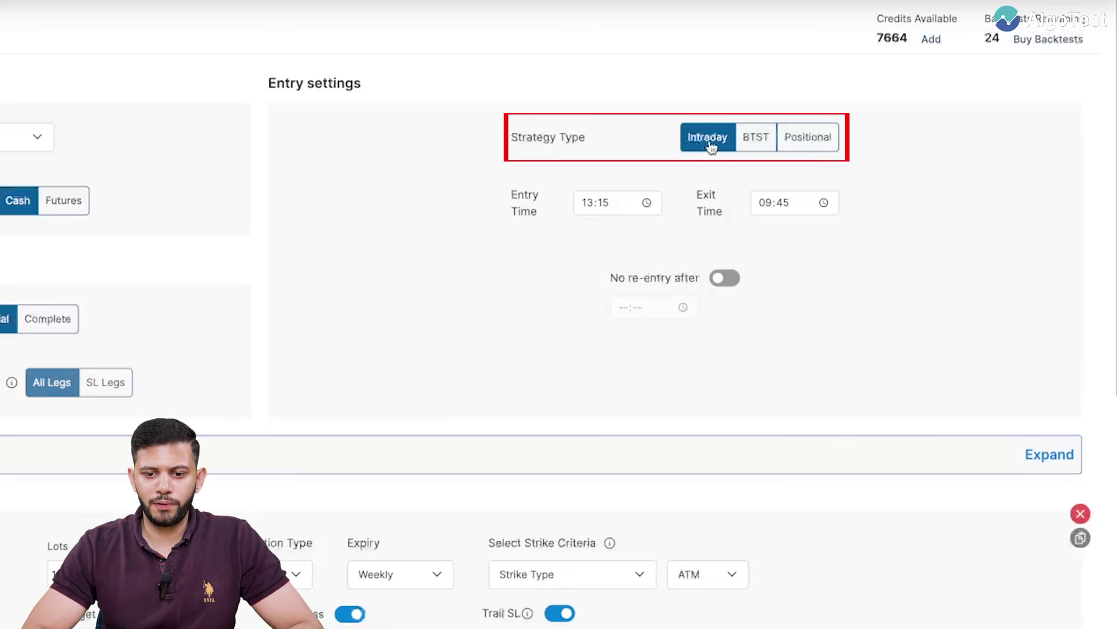
pyautogui.click(757, 140)
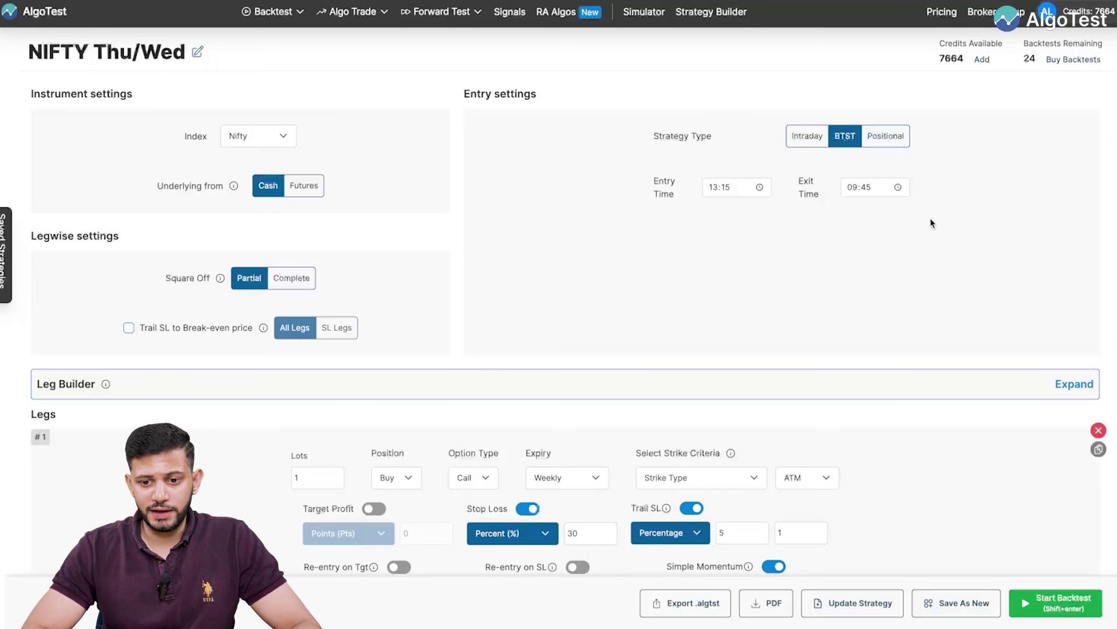
pyautogui.scroll(-5, 618, 510)
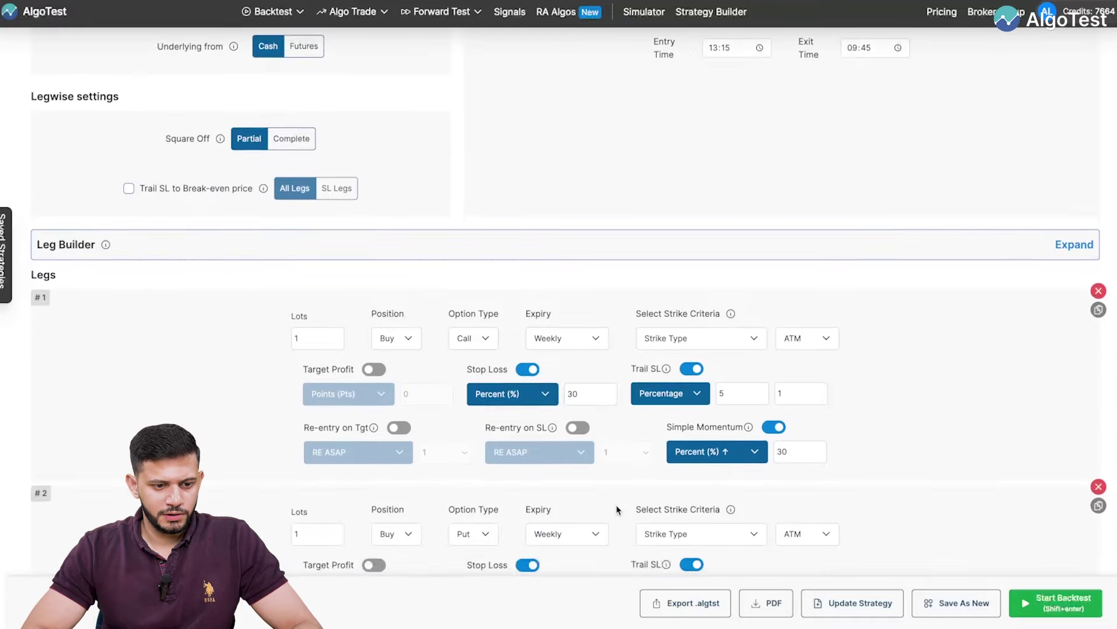
pyautogui.scroll(-1, 618, 510)
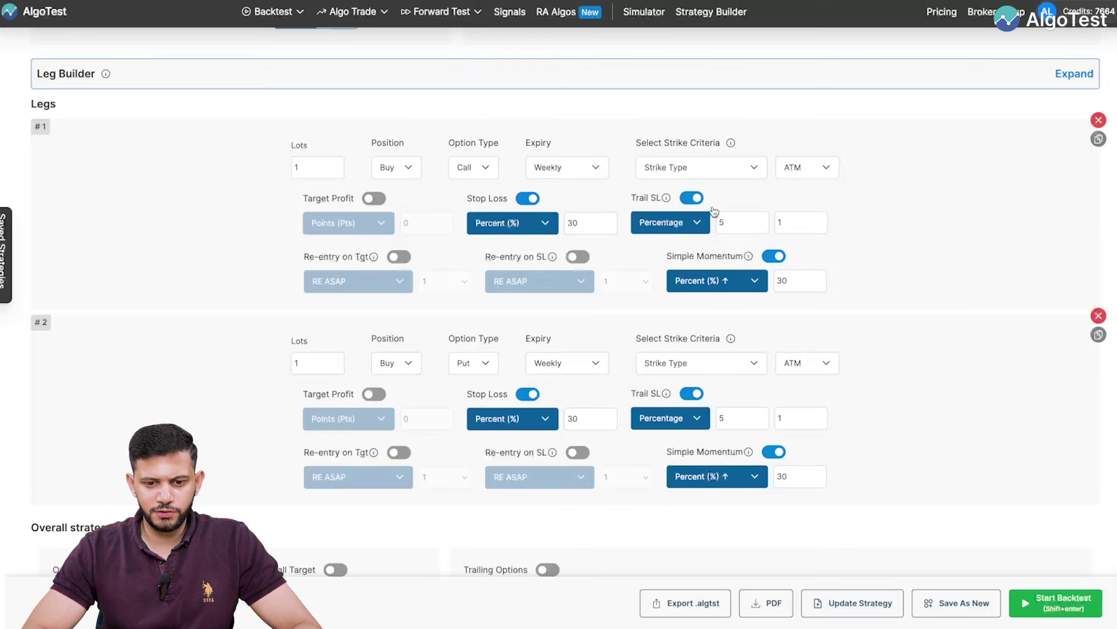
pyautogui.scroll(-2, 984, 280)
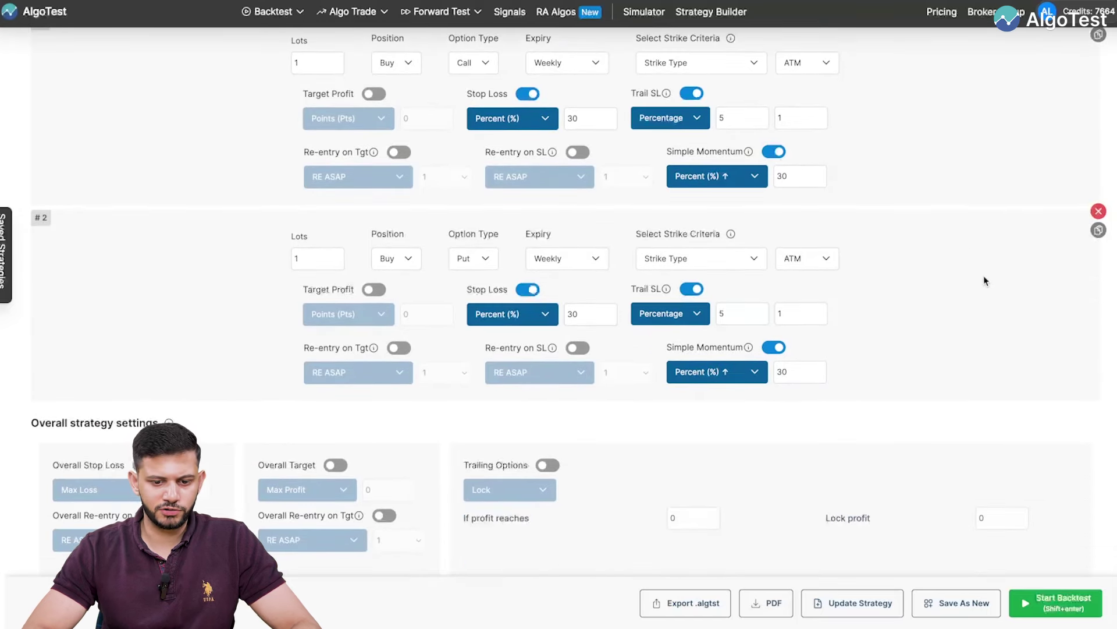
pyautogui.scroll(-3, 985, 280)
pyautogui.click(856, 504)
pyautogui.write('0101')
pyautogui.click(866, 415)
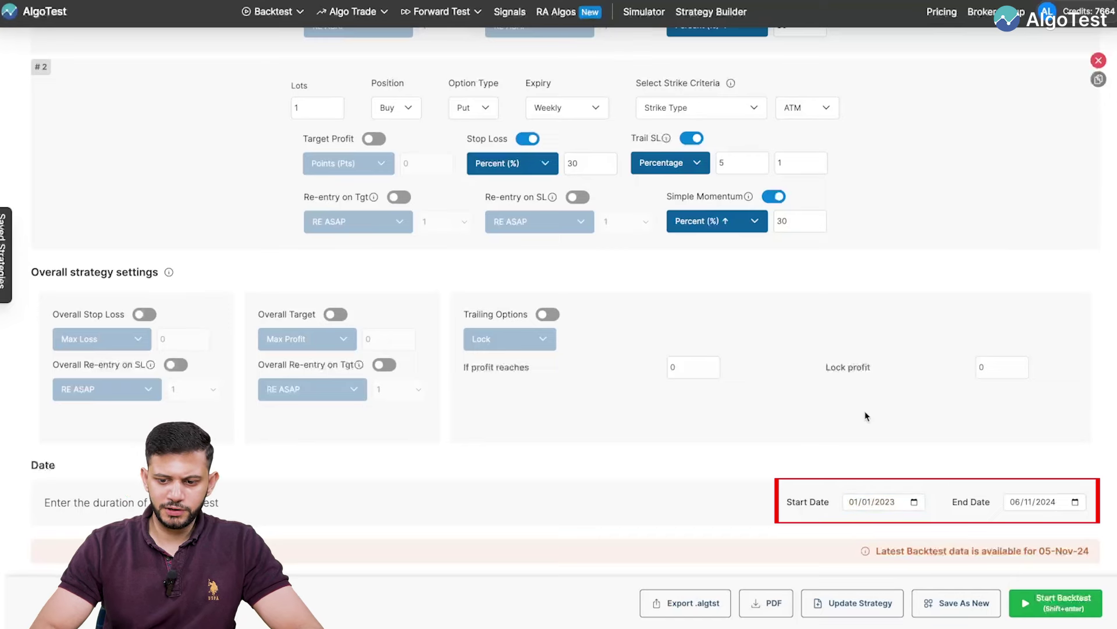
# Run the backtest for the NIFTY Thu/Wed strategy.
pyautogui.click(1063, 605)
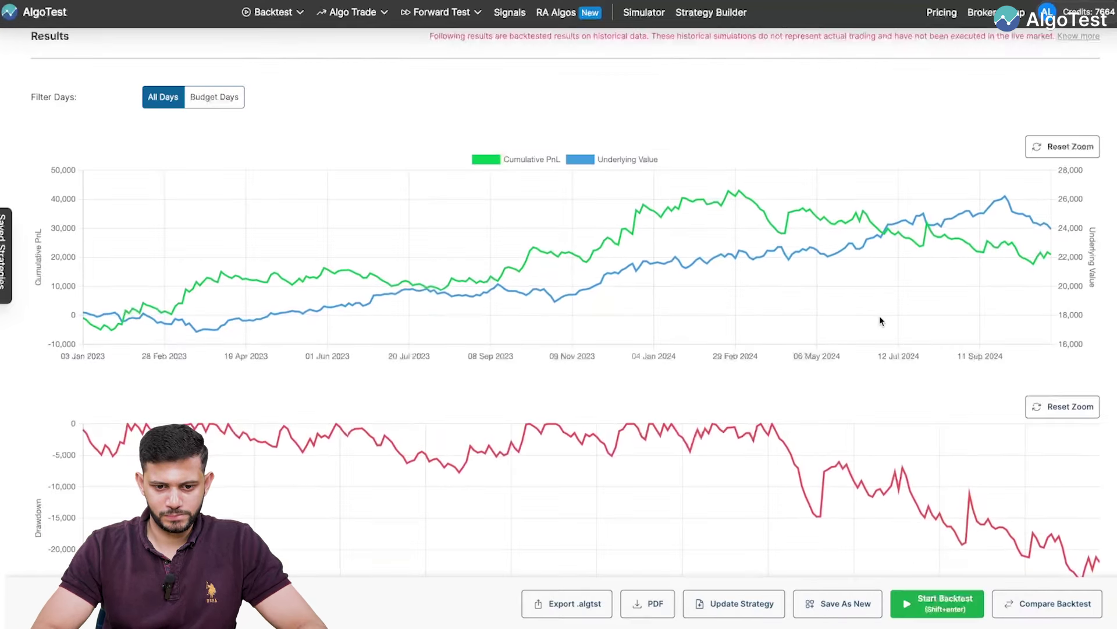
pyautogui.scroll(-6, 879, 315)
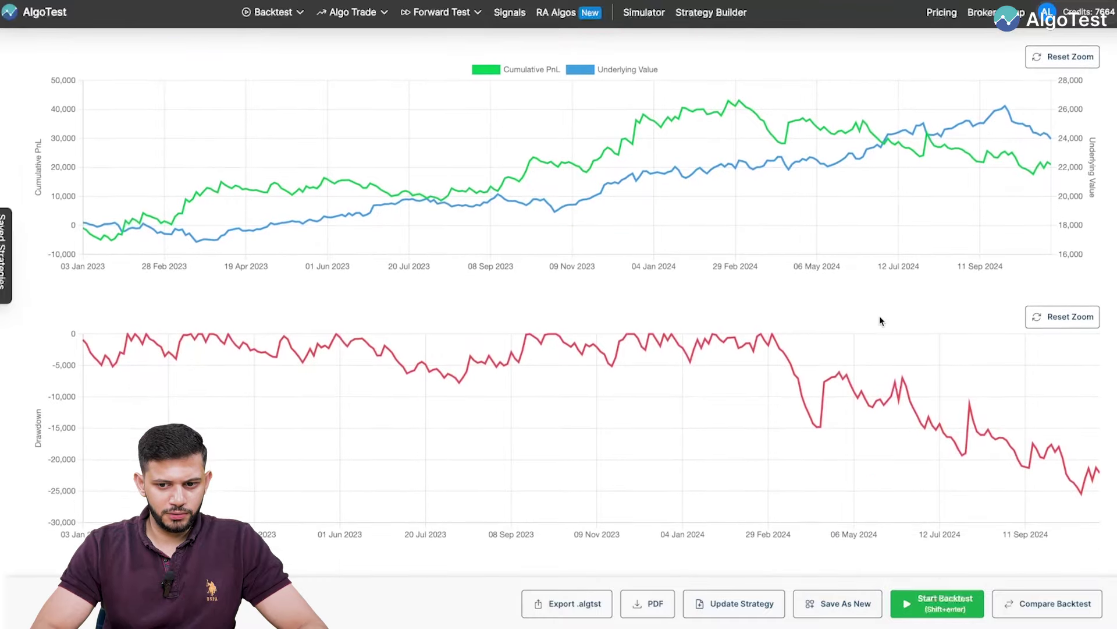
pyautogui.scroll(-3, 878, 315)
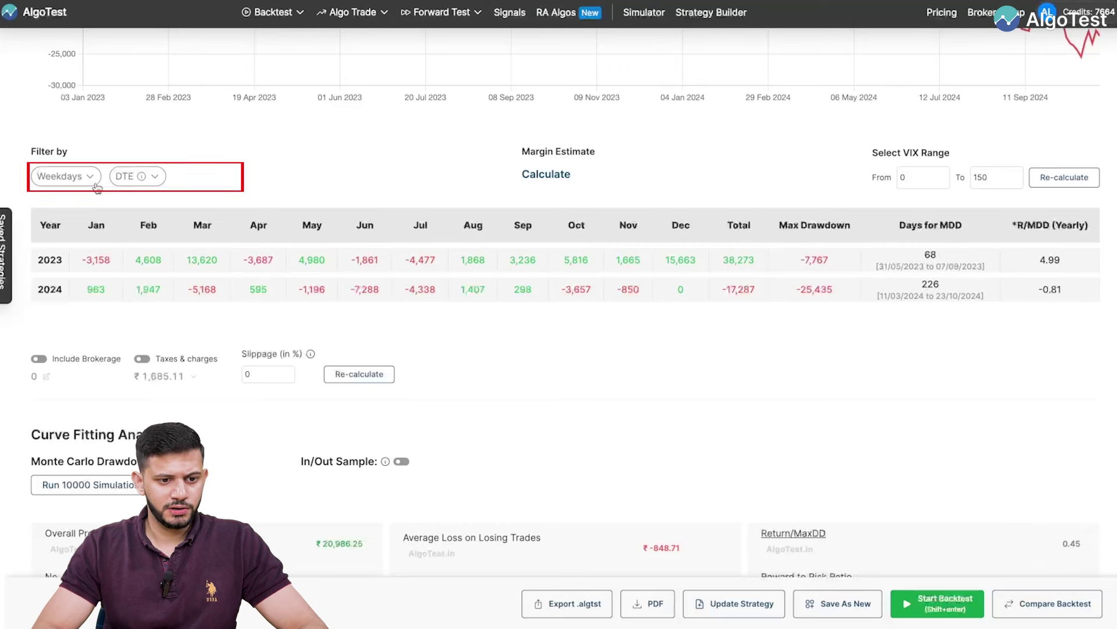
# Filter the results by weekday, removing Monday, Tuesday and Friday so only Wednesday and Thursday remain.
pyautogui.click(65, 176)
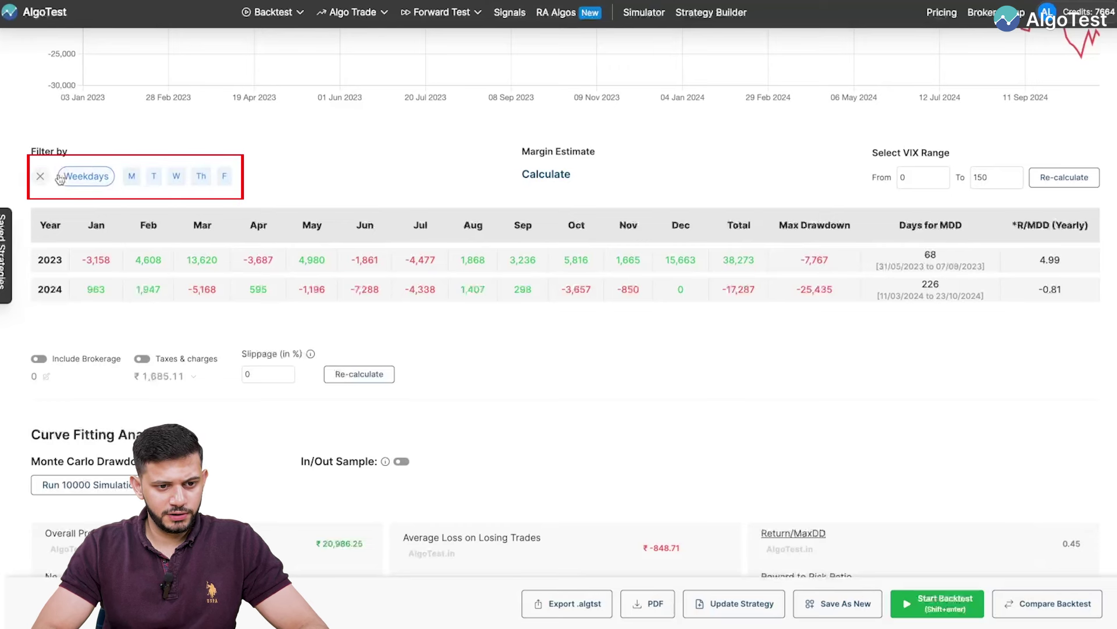
pyautogui.click(131, 176)
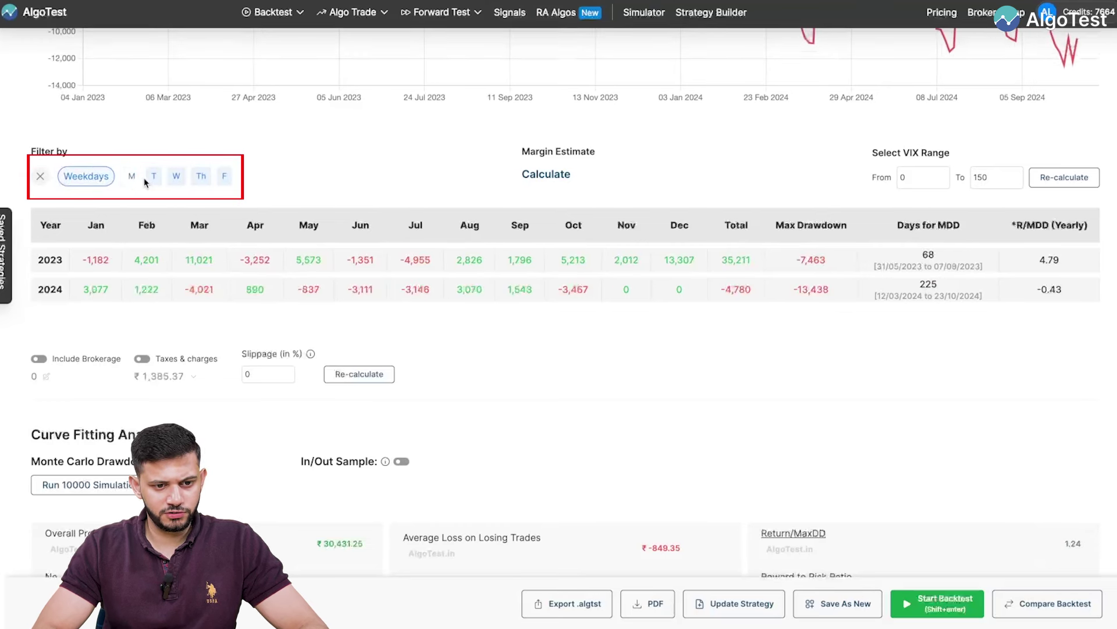
pyautogui.click(154, 177)
pyautogui.click(222, 177)
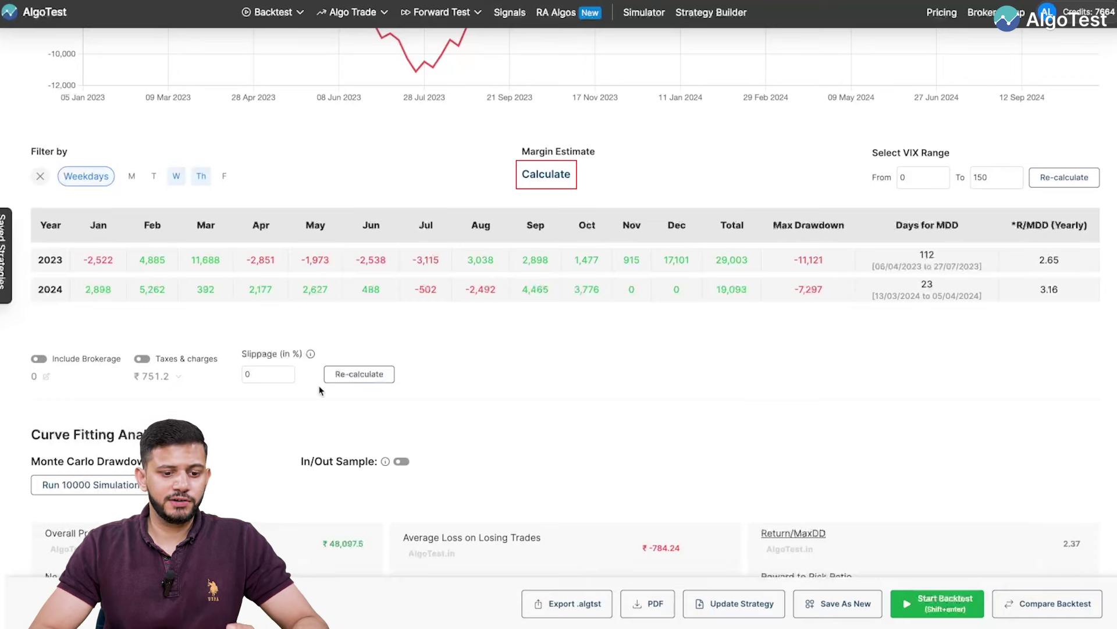
# Turn on taxes and charges, set slippage to 0.5%, and recalculate the results.
pyautogui.click(142, 359)
pyautogui.click(250, 373)
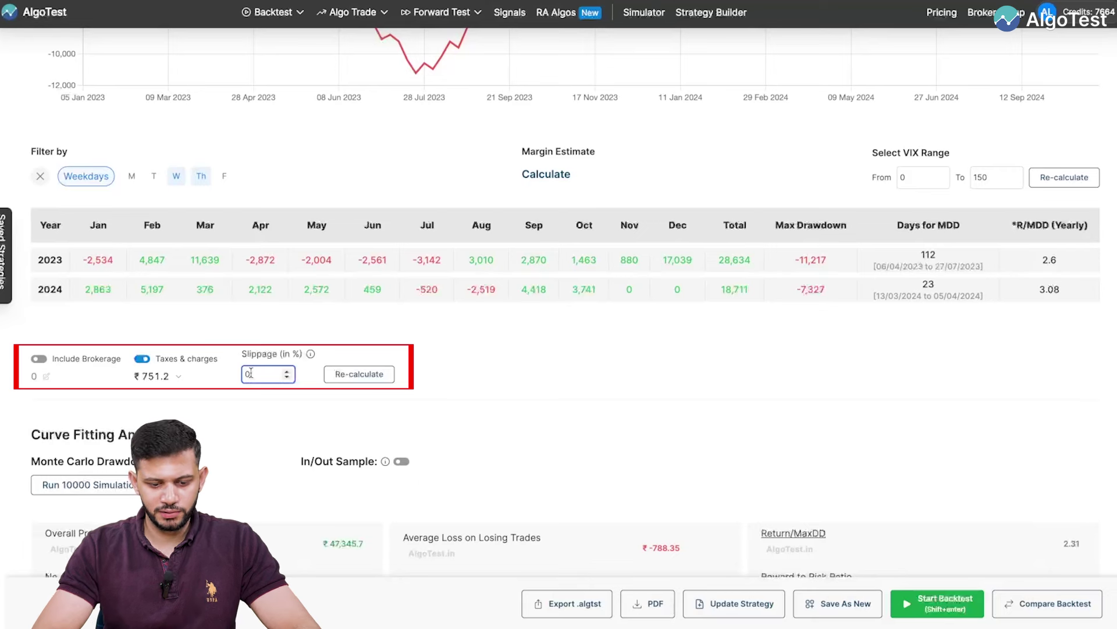
pyautogui.write('.5')
pyautogui.click(387, 376)
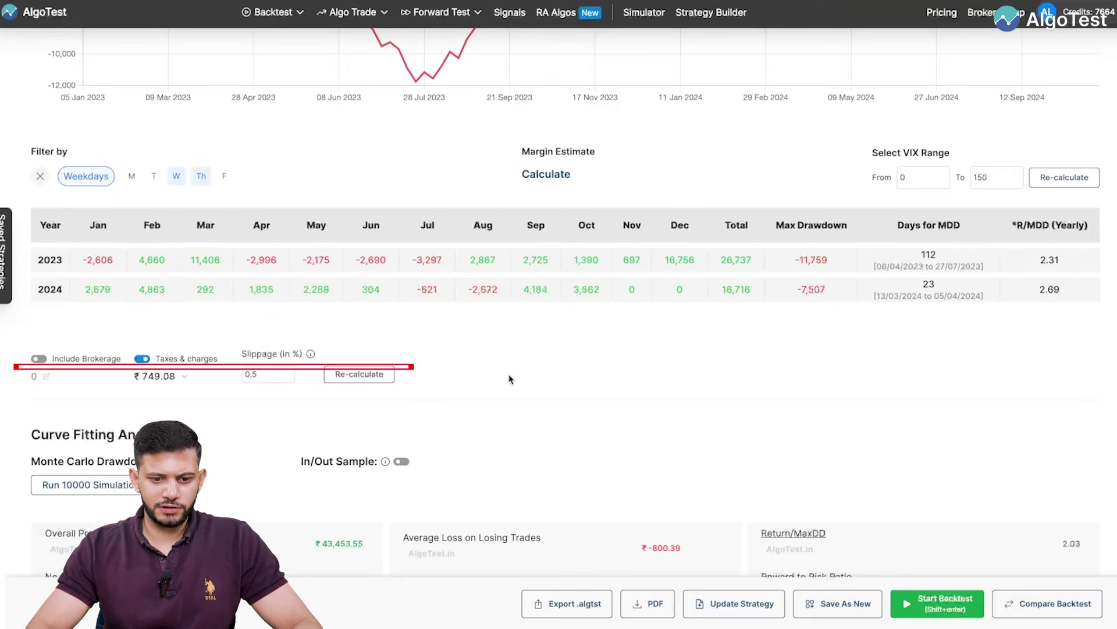
pyautogui.scroll(-2, 510, 379)
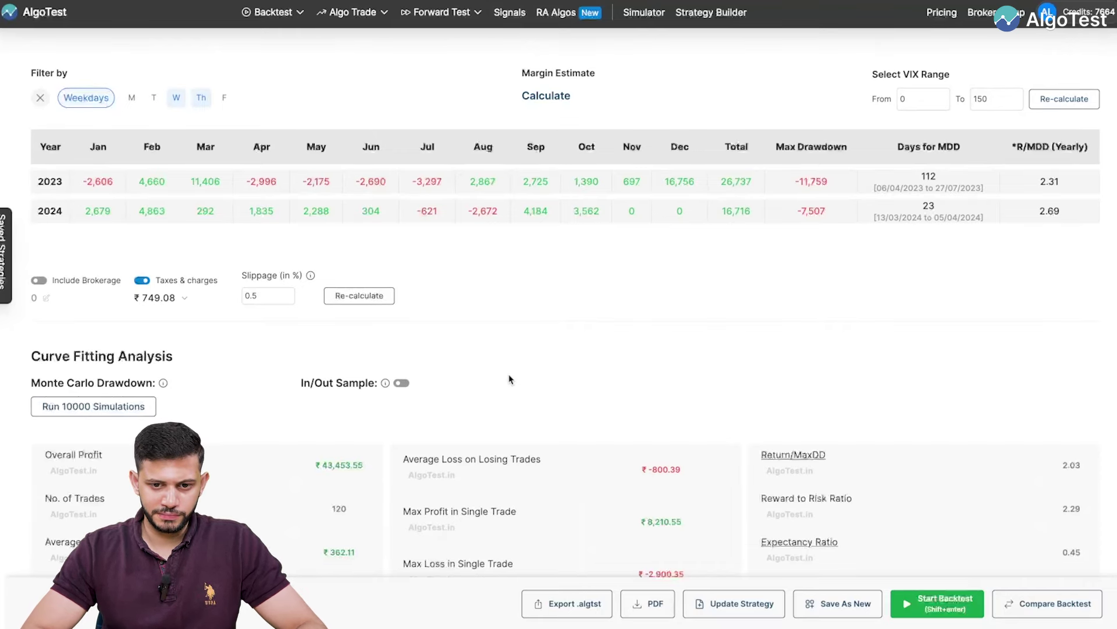
pyautogui.scroll(15, 509, 378)
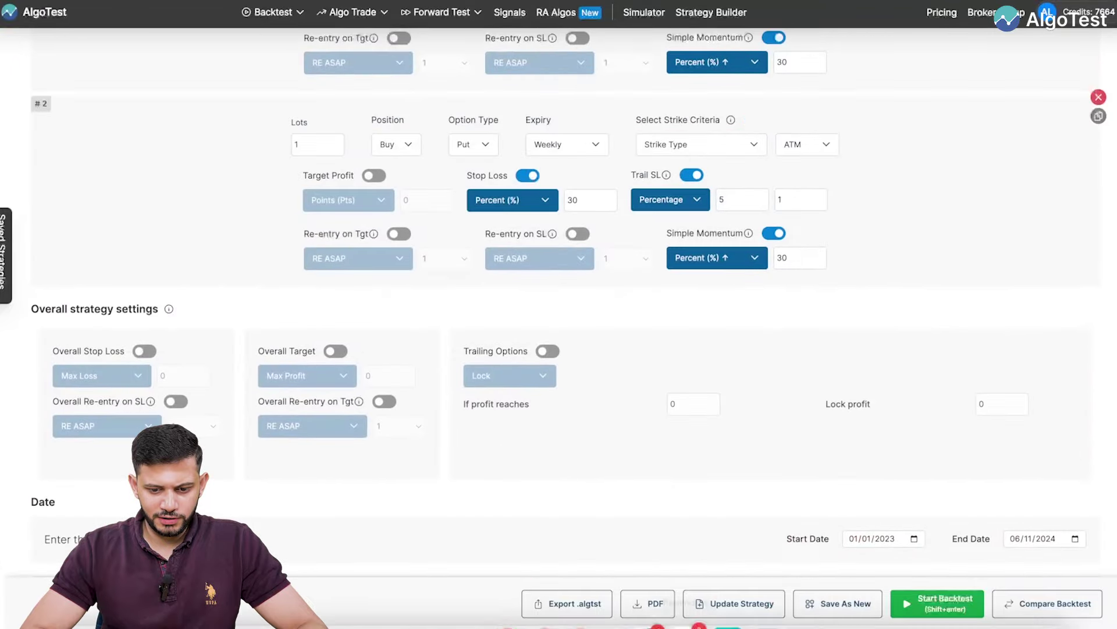
pyautogui.scroll(7, 711, 456)
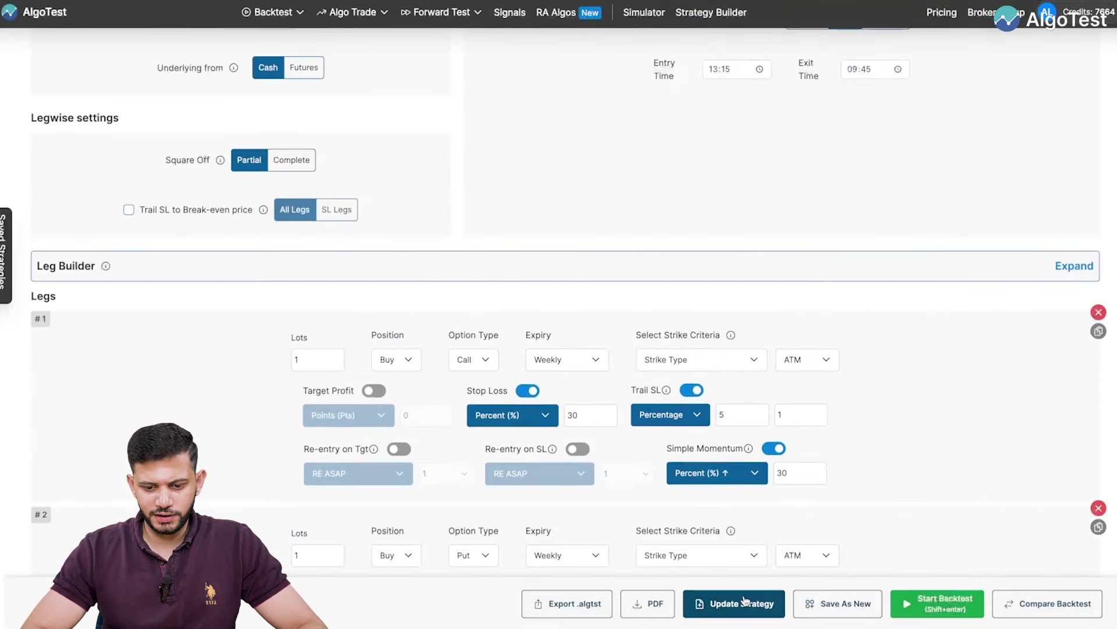
pyautogui.scroll(2, 681, 75)
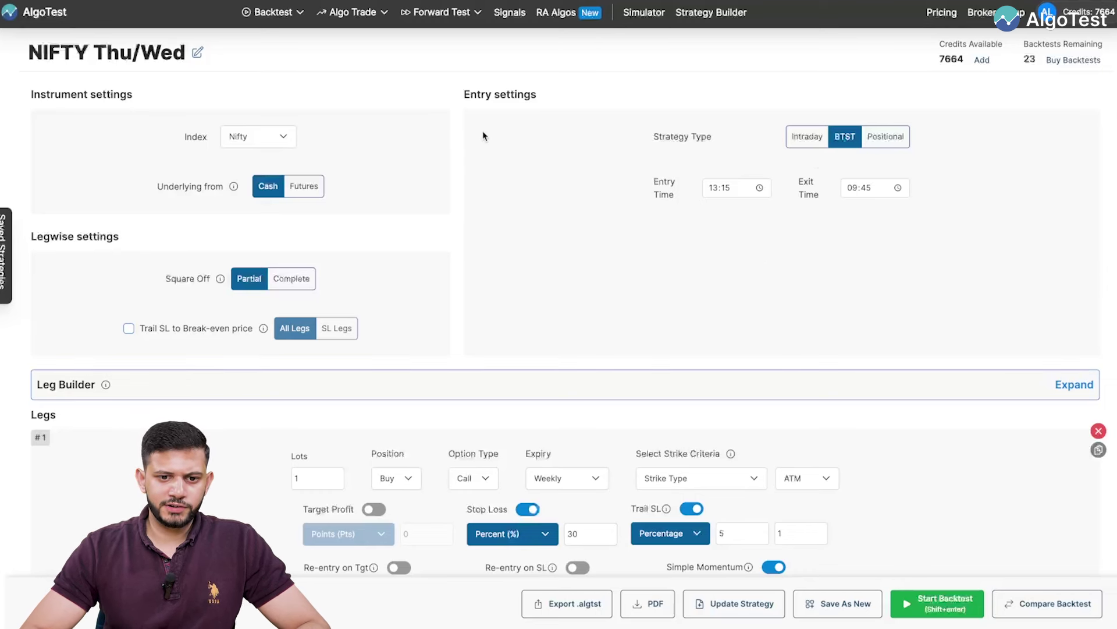
# Go to the Forward Test area and open the Positional Strategies page.
pyautogui.moveTo(459, 20)
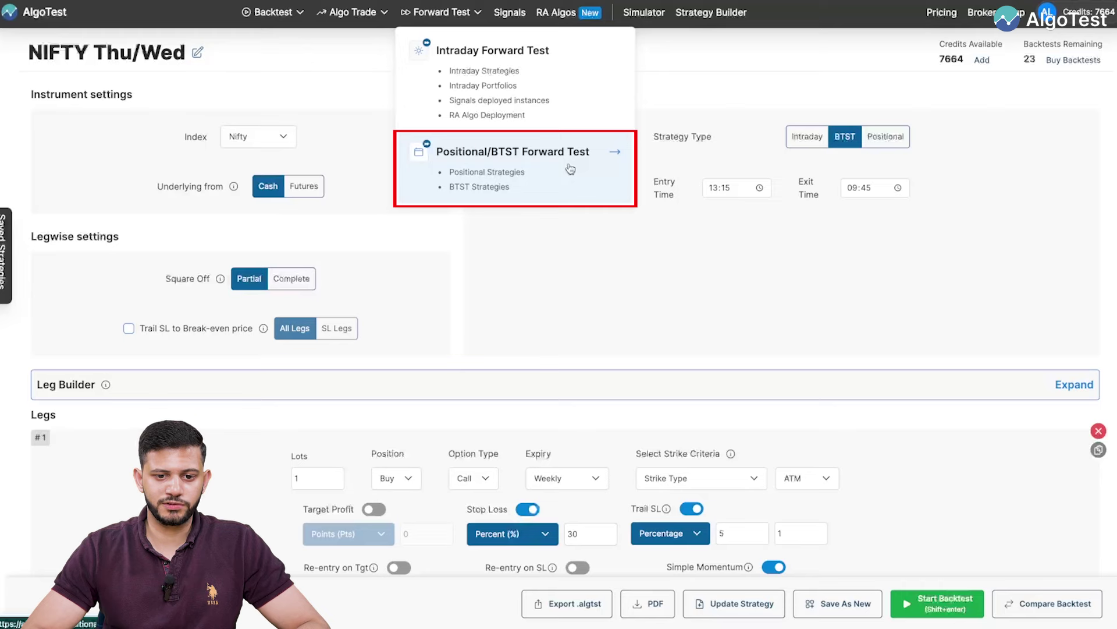
pyautogui.click(572, 99)
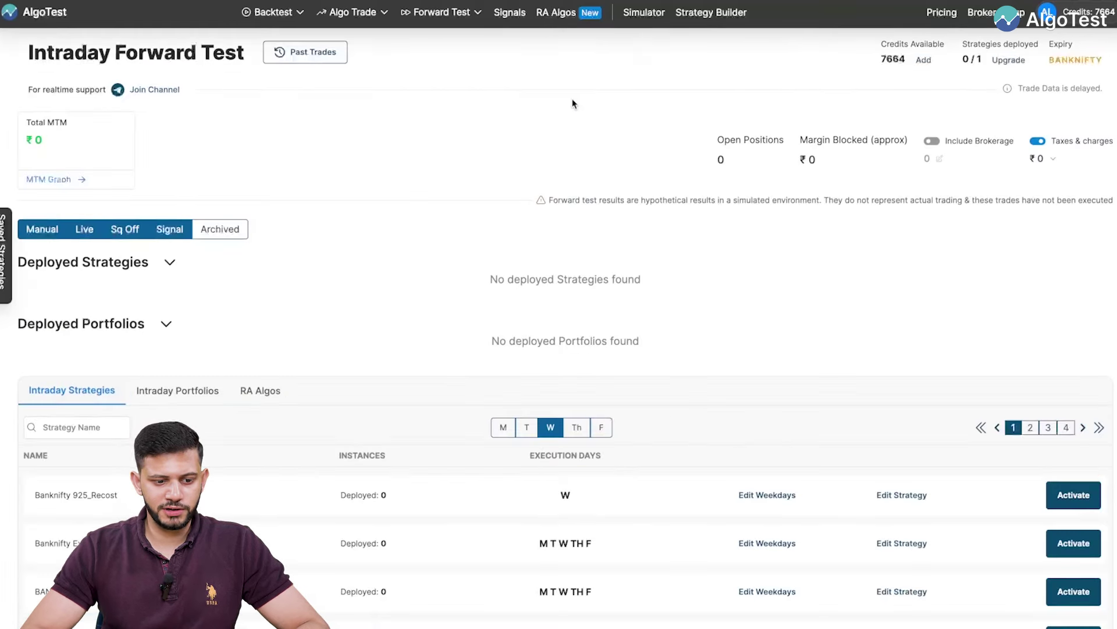
pyautogui.scroll(-1, 428, 337)
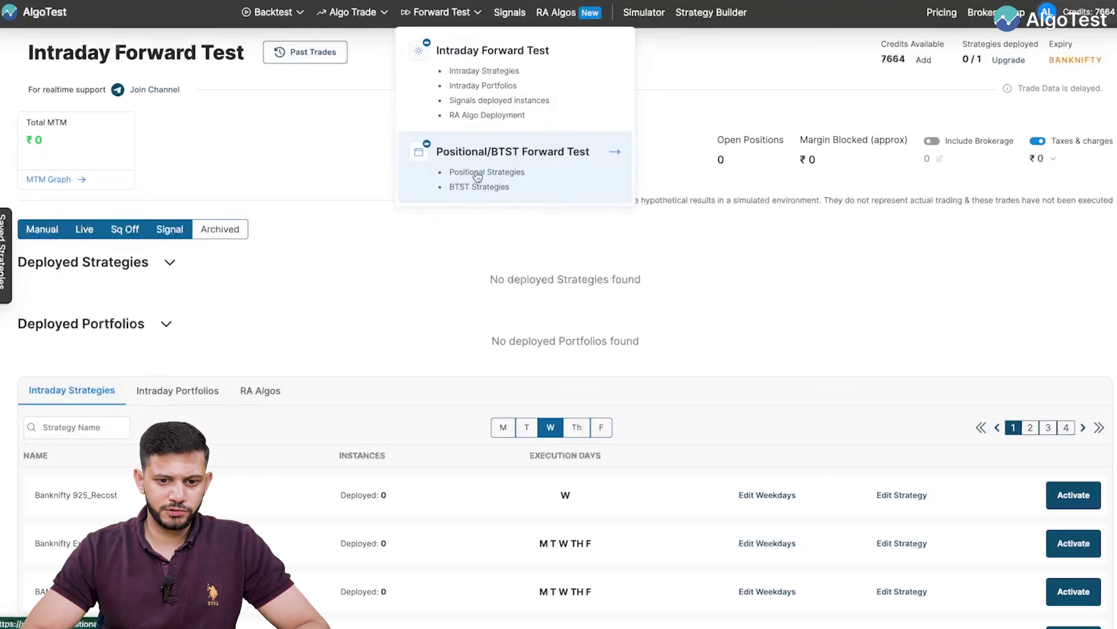
pyautogui.click(477, 174)
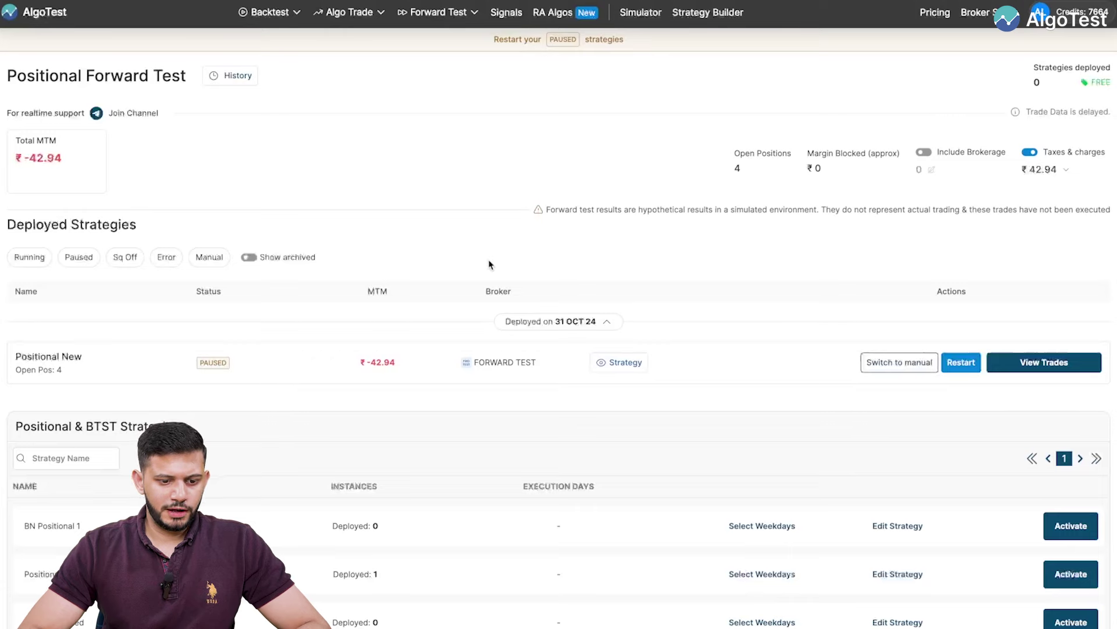
# Activate NIFTY Thu/Wed and confirm, entering 06/11/2024 13:15 and exiting 07/11/2024 09:45.
pyautogui.scroll(-2, 489, 259)
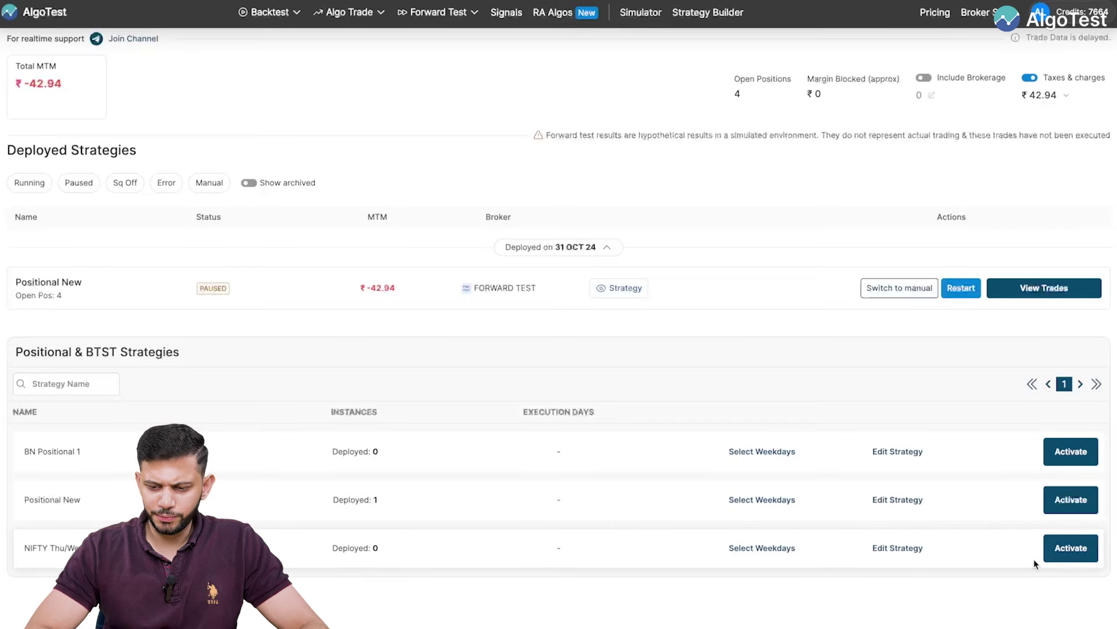
pyautogui.click(1062, 555)
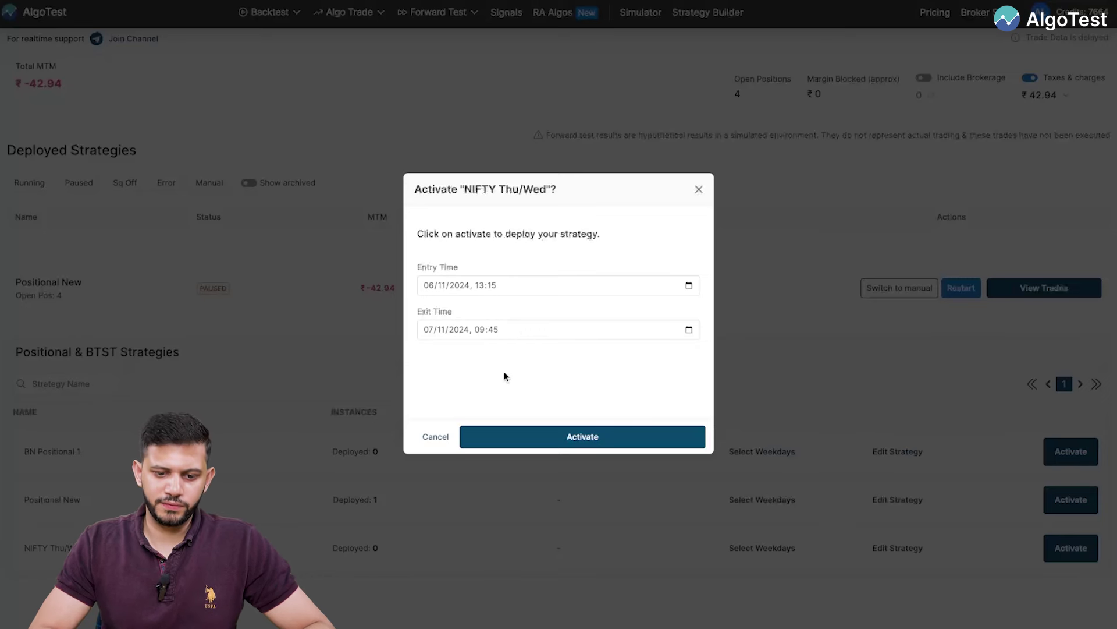
pyautogui.click(601, 436)
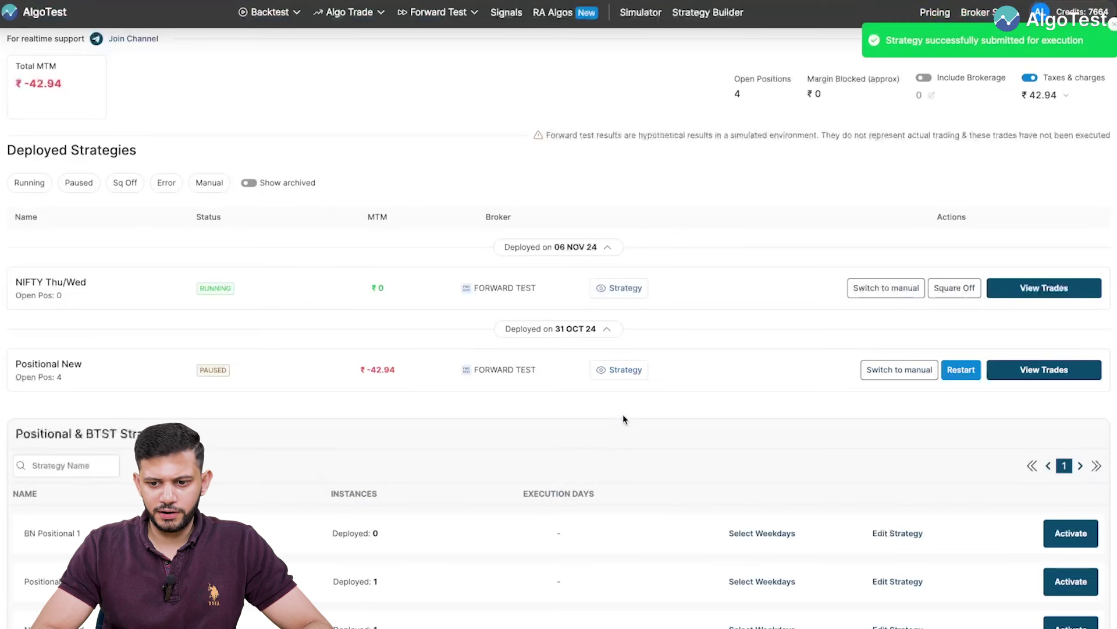